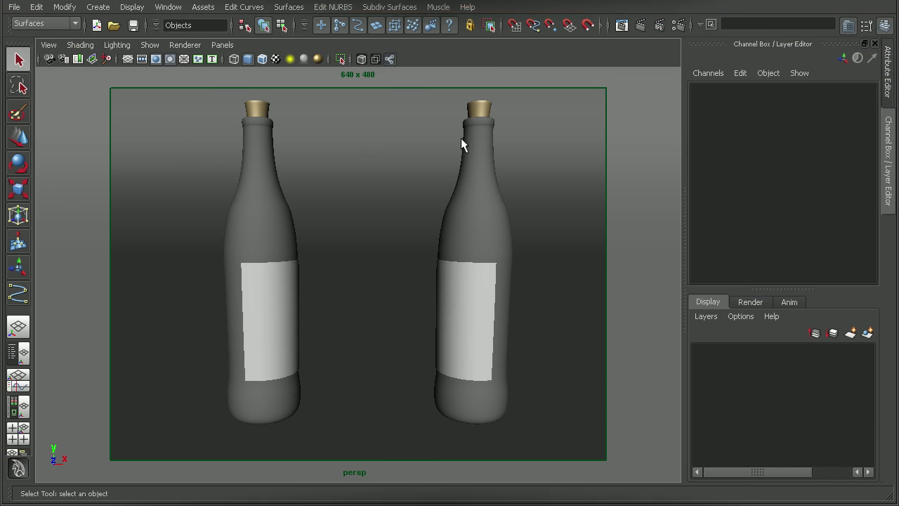
Create a mental ray Dielectric_material and assign it to the right-hand bottle.
{"action": "left_click", "coordinate": [479, 208]}
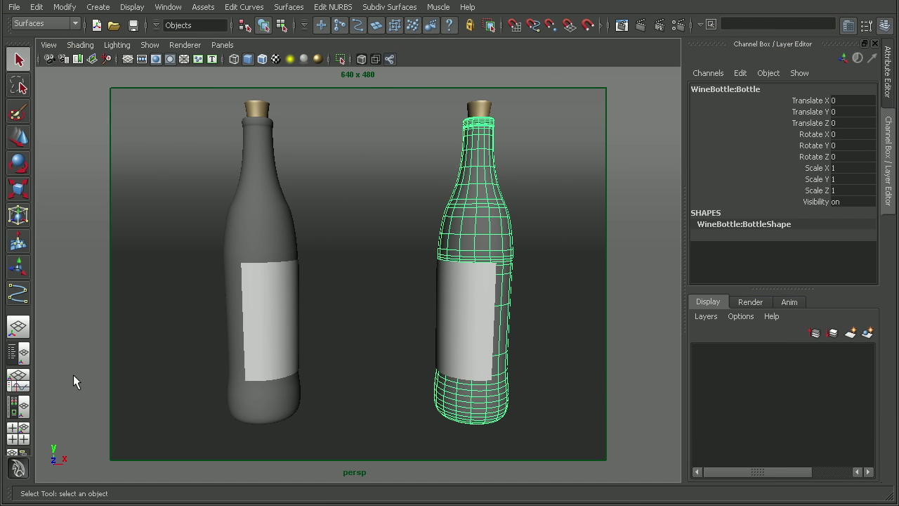
{"action": "left_click", "coordinate": [18, 406]}
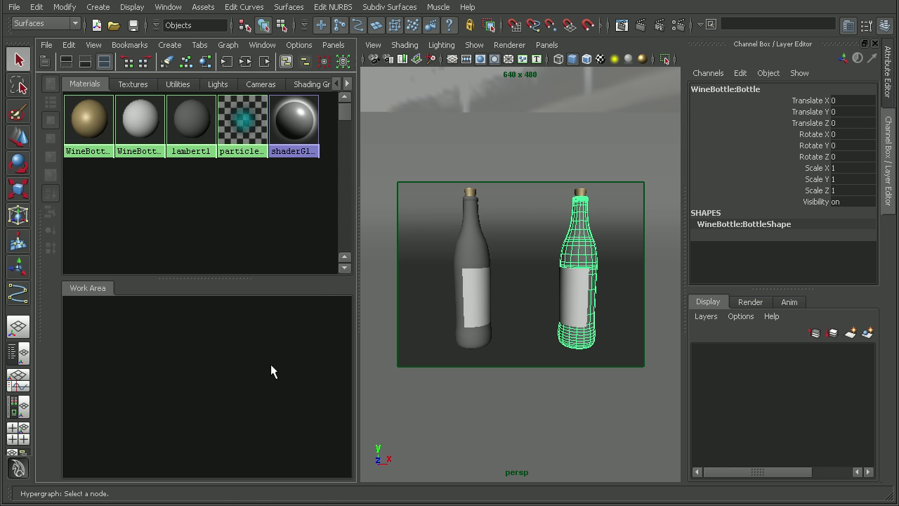
{"action": "left_click", "coordinate": [168, 44]}
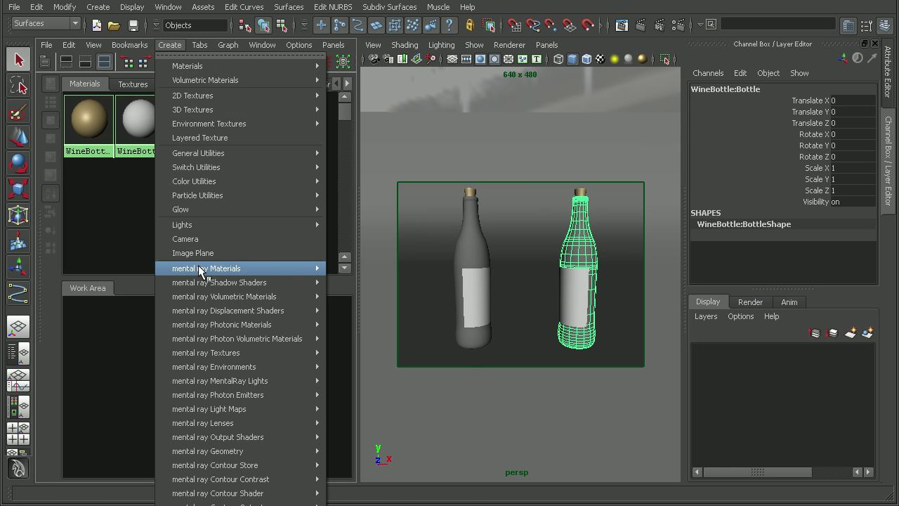
{"action": "mouse_move", "coordinate": [202, 271]}
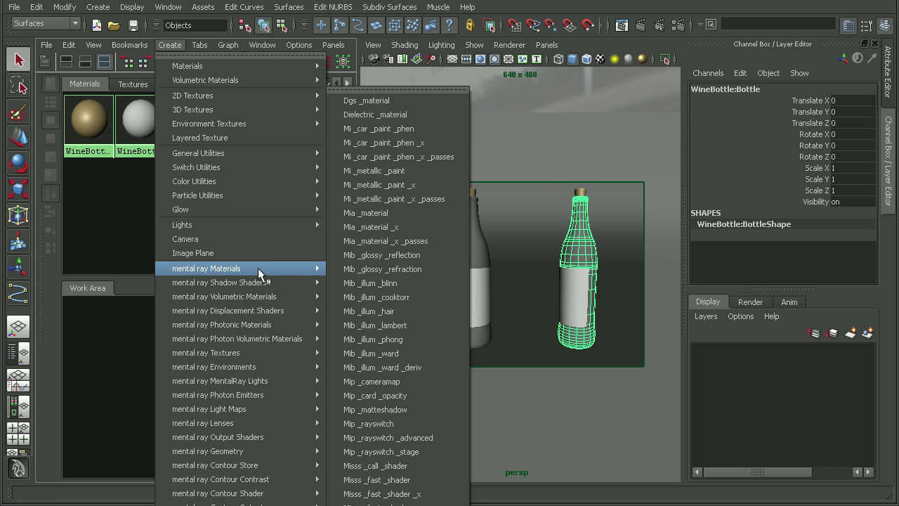
{"action": "left_click", "coordinate": [456, 114]}
{"action": "left_click_drag", "start_coordinate": [164, 336], "coordinate": [272, 338]}
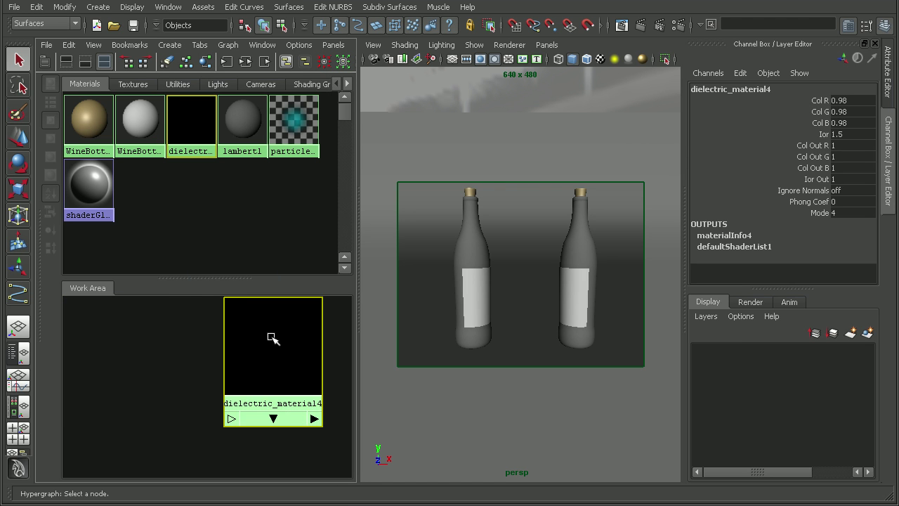
{"action": "middle_click_drag", "start_coordinate": [272, 338], "coordinate": [581, 249]}
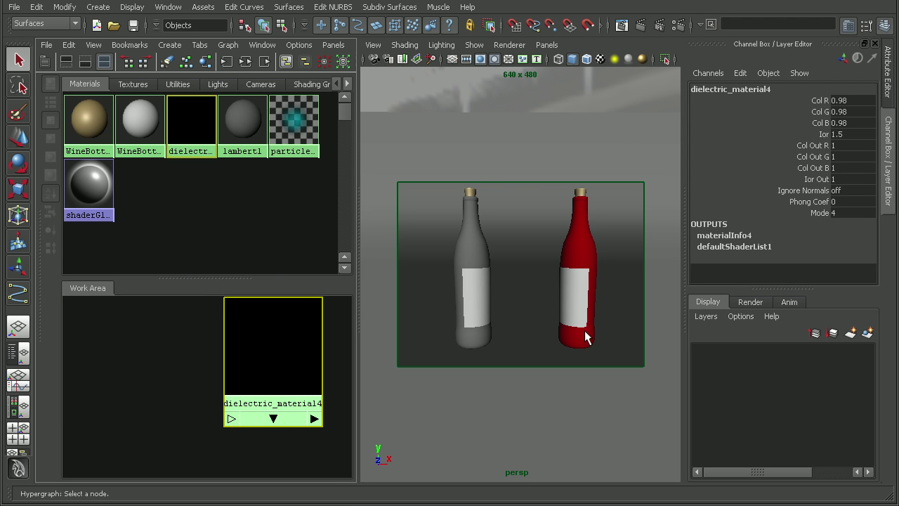
Render the current frame with mental ray and examine the dielectric bottle up close.
{"action": "left_click", "coordinate": [641, 28]}
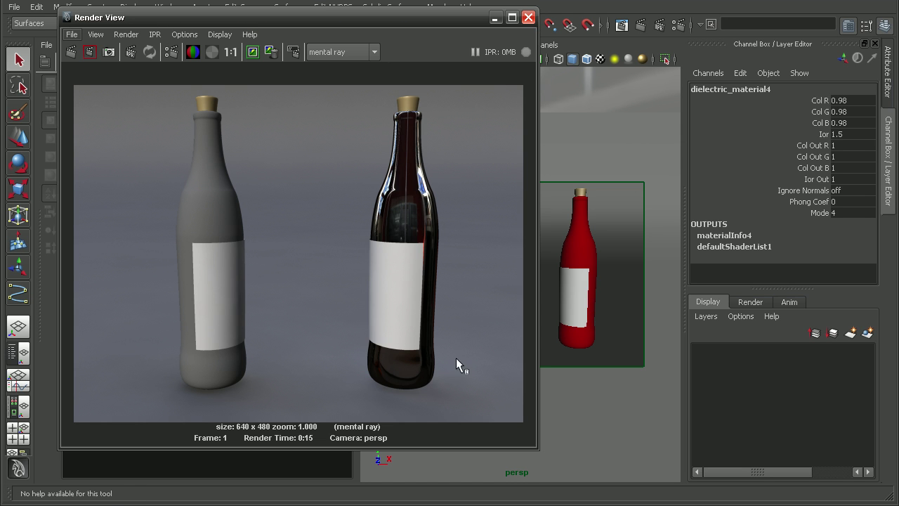
{"action": "right_click_drag", "start_coordinate": [439, 206], "coordinate": [438, 244], "text": "alt"}
{"action": "middle_click_drag", "start_coordinate": [414, 377], "coordinate": [413, 249], "text": "alt"}
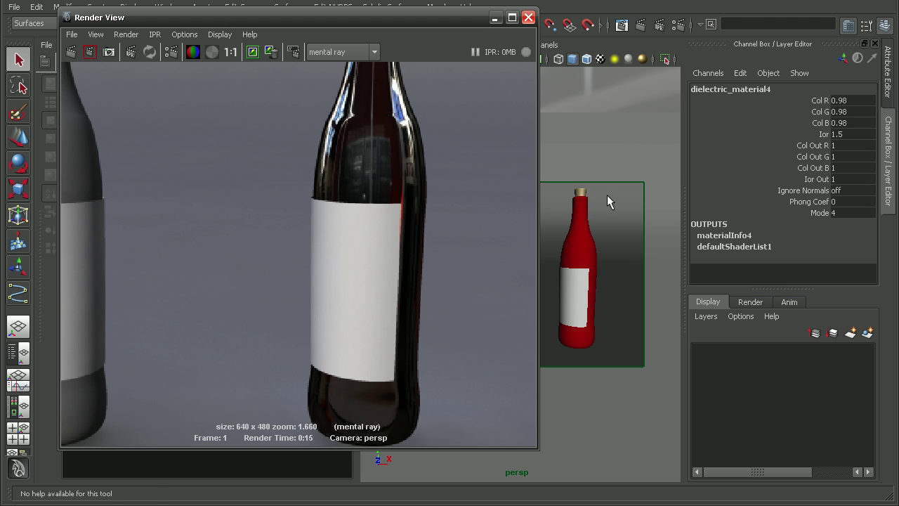
Raise the mental ray raytracing limits for reflections, refractions and max trace depth, and re-render the frame at actual size.
{"action": "left_click", "coordinate": [169, 52]}
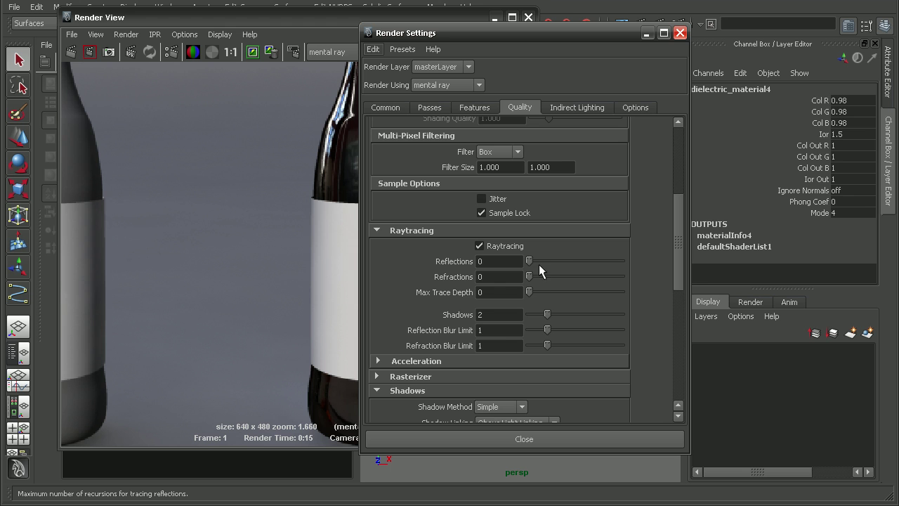
{"action": "left_click_drag", "start_coordinate": [561, 261], "coordinate": [575, 280]}
{"action": "left_click", "coordinate": [575, 291]}
{"action": "left_click", "coordinate": [551, 439]}
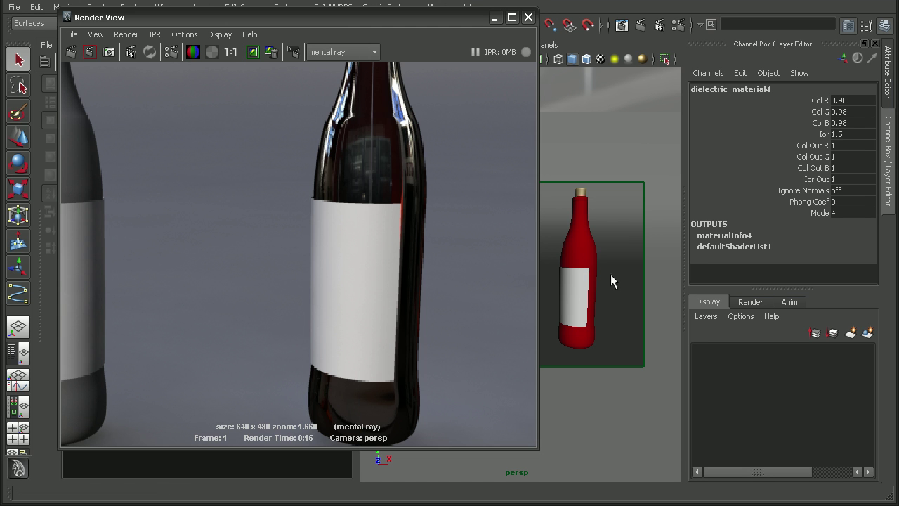
{"action": "left_click", "coordinate": [230, 51]}
{"action": "left_click", "coordinate": [70, 52]}
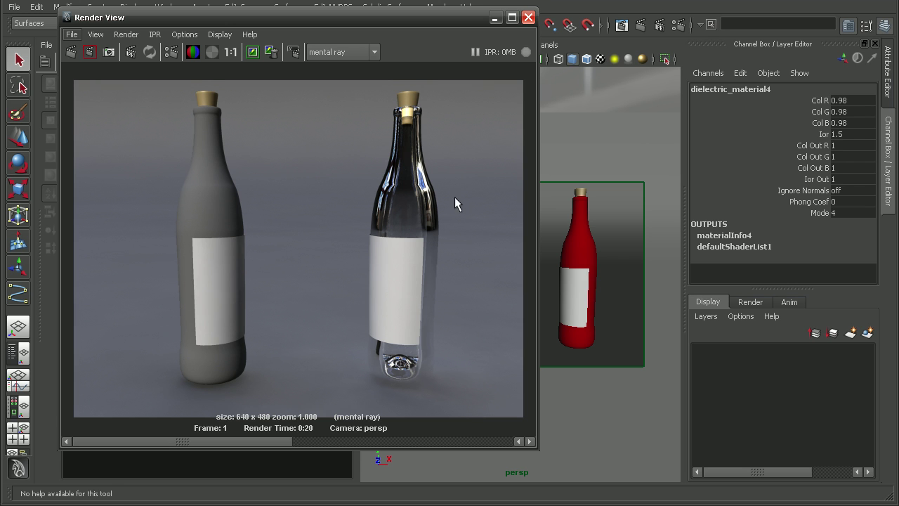
Compare the new render of the glass bottle with the stored earlier render.
{"action": "scroll", "coordinate": [454, 197], "scroll_direction": "up", "scroll_amount": 2}
{"action": "left_click_drag", "start_coordinate": [286, 438], "coordinate": [419, 439]}
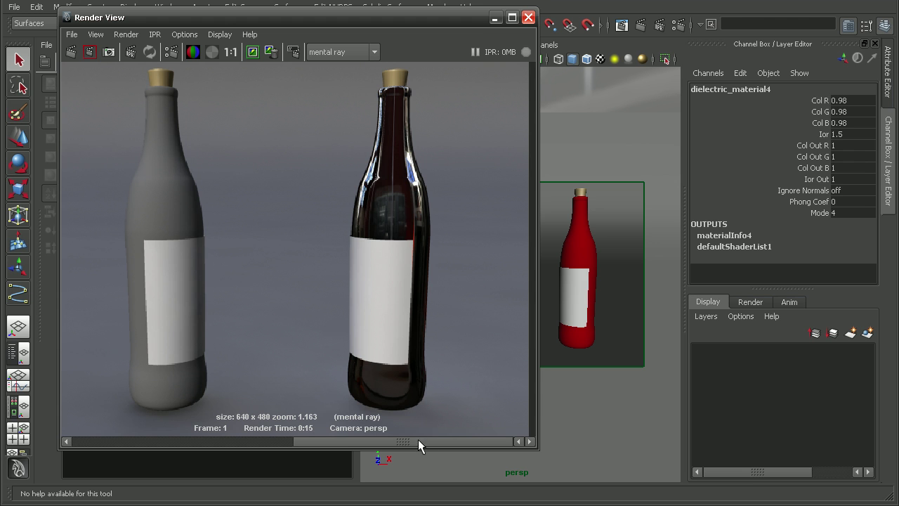
{"action": "left_click_drag", "start_coordinate": [311, 441], "coordinate": [261, 442]}
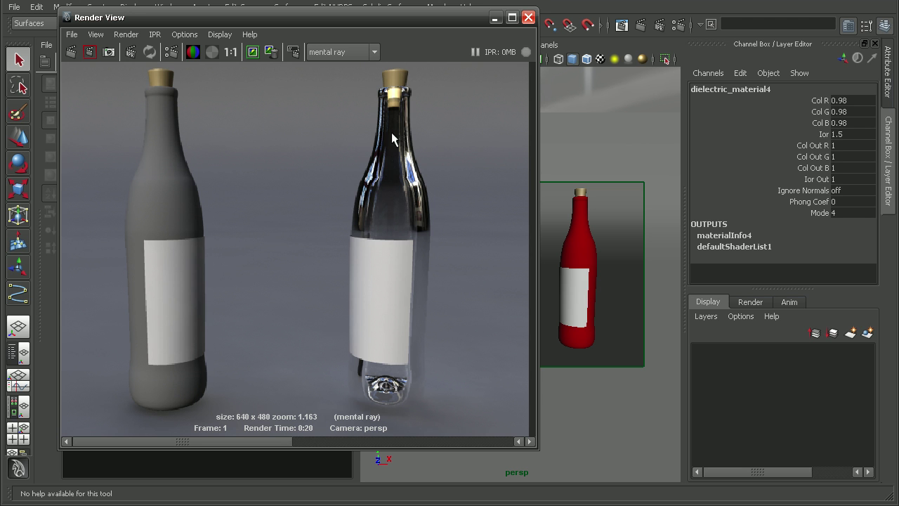
Set the dielectric material's Index of Refraction to 1.65 and render the frame again.
{"action": "left_click_drag", "start_coordinate": [263, 15], "coordinate": [502, 29]}
{"action": "left_click_drag", "start_coordinate": [249, 360], "coordinate": [133, 357]}
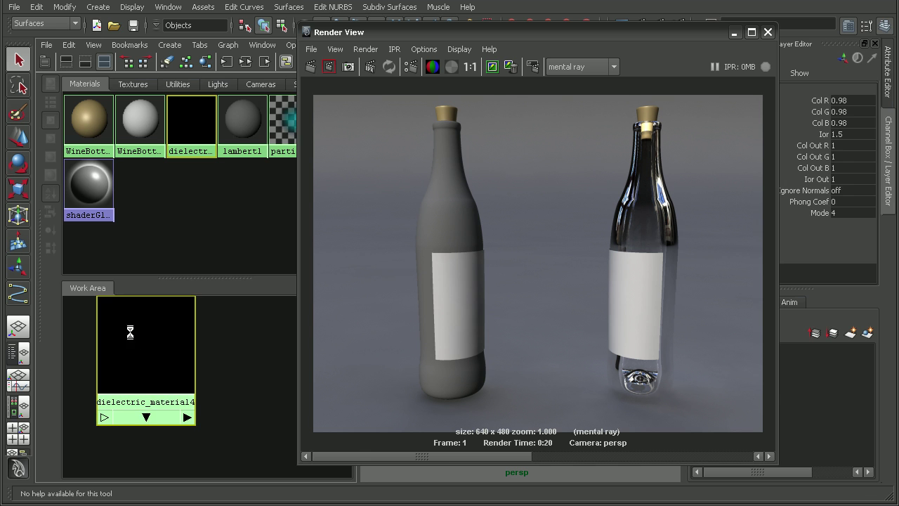
{"action": "double_click", "coordinate": [129, 330]}
{"action": "left_click_drag", "start_coordinate": [519, 33], "coordinate": [302, 32]}
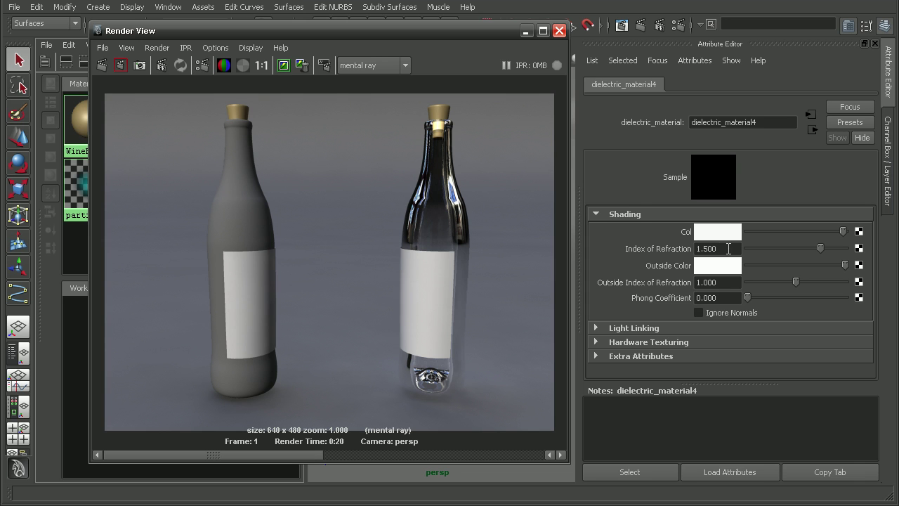
{"action": "left_click", "coordinate": [728, 249]}
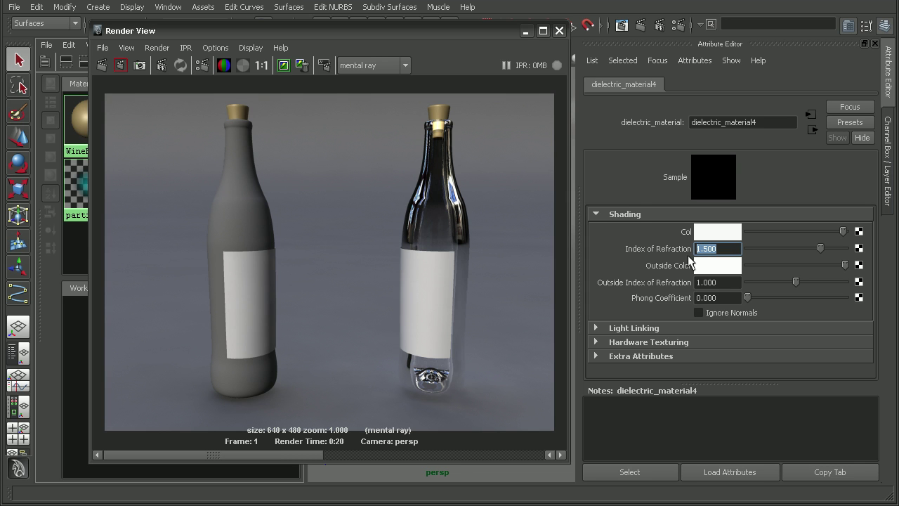
{"action": "type", "text": "1.65"}
{"action": "key", "text": "Tab"}
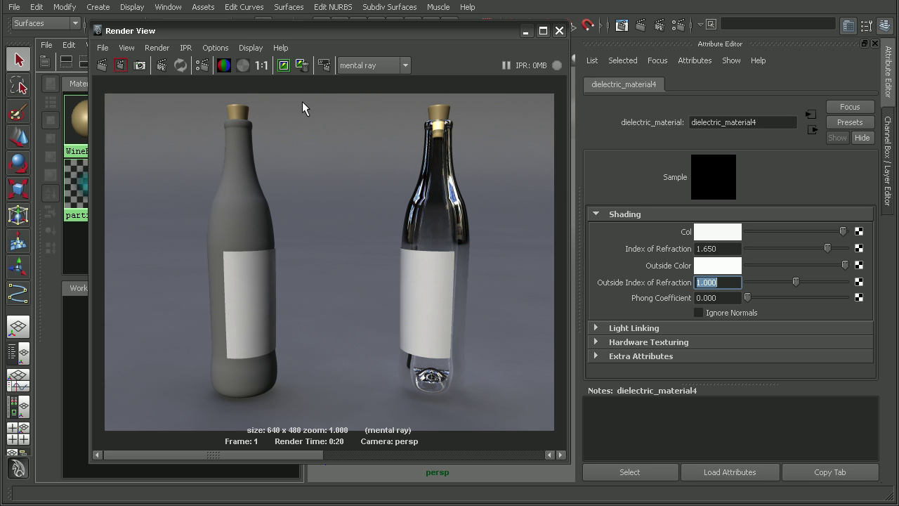
{"action": "left_click", "coordinate": [103, 67]}
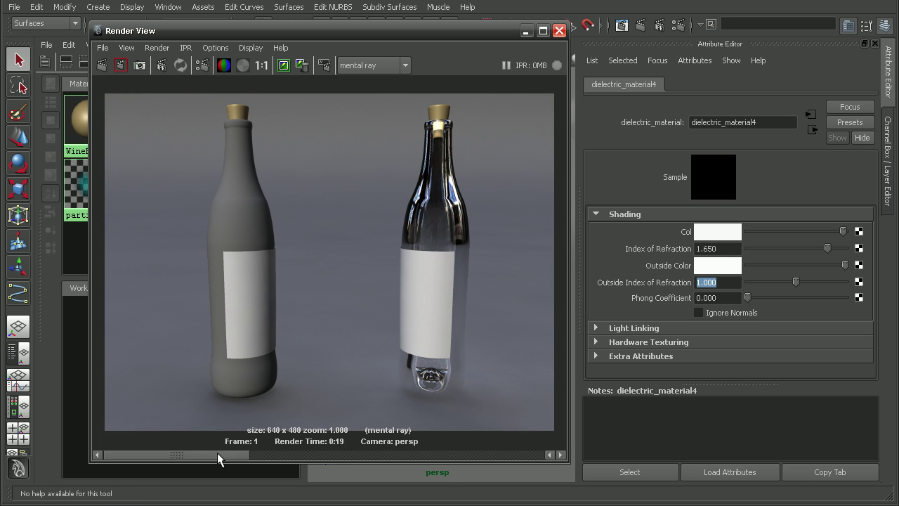
Compare the stored renders and examine the refraction in the glass bottle's neck and base up close.
{"action": "left_click_drag", "start_coordinate": [216, 458], "coordinate": [297, 460]}
{"action": "middle_click_drag", "start_coordinate": [431, 258], "coordinate": [385, 268], "text": "alt"}
{"action": "right_click_drag", "start_coordinate": [386, 268], "coordinate": [407, 265], "text": "alt"}
{"action": "middle_click_drag", "start_coordinate": [407, 266], "coordinate": [353, 261], "text": "alt"}
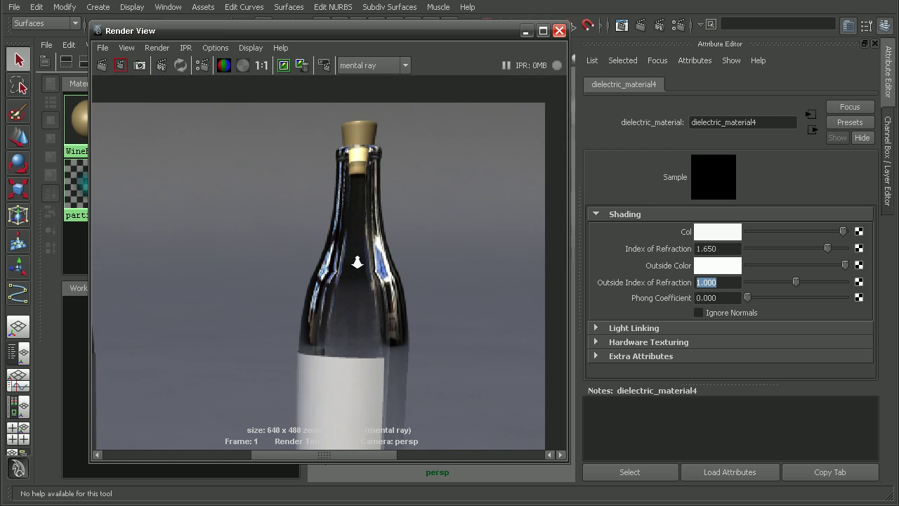
{"action": "right_click_drag", "start_coordinate": [353, 261], "coordinate": [352, 309], "text": "alt"}
{"action": "left_click_drag", "start_coordinate": [261, 455], "coordinate": [200, 455]}
{"action": "middle_click_drag", "start_coordinate": [354, 430], "coordinate": [387, 194], "text": "alt"}
{"action": "right_click_drag", "start_coordinate": [387, 195], "coordinate": [381, 256], "text": "alt"}
{"action": "left_click", "coordinate": [261, 66]}
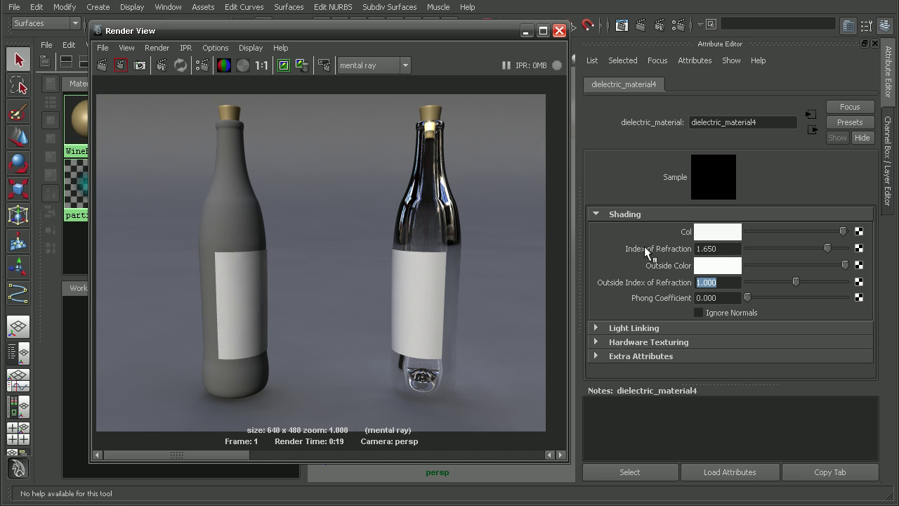
Tint the dielectric material's Col pale yellow by lowering its blue component, and re-render the frame.
{"action": "left_click", "coordinate": [711, 233]}
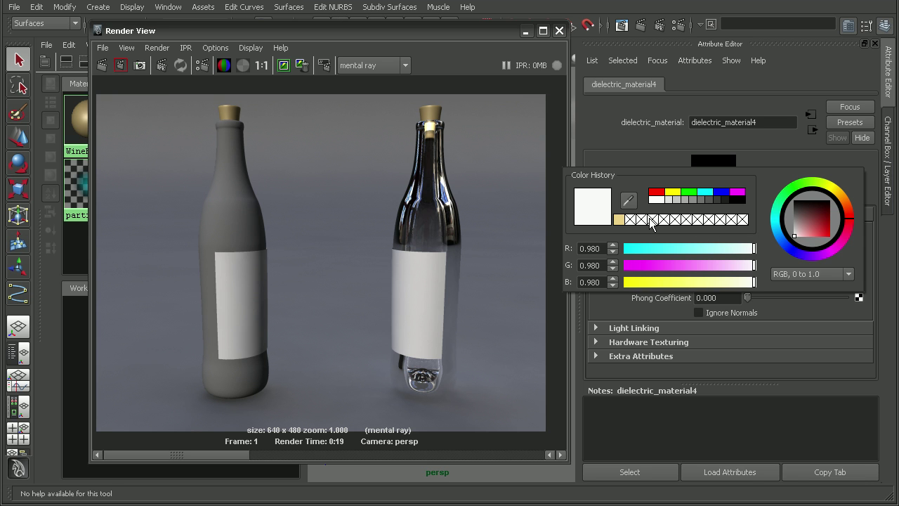
{"action": "left_click_drag", "start_coordinate": [754, 282], "coordinate": [724, 286]}
{"action": "left_click", "coordinate": [101, 66]}
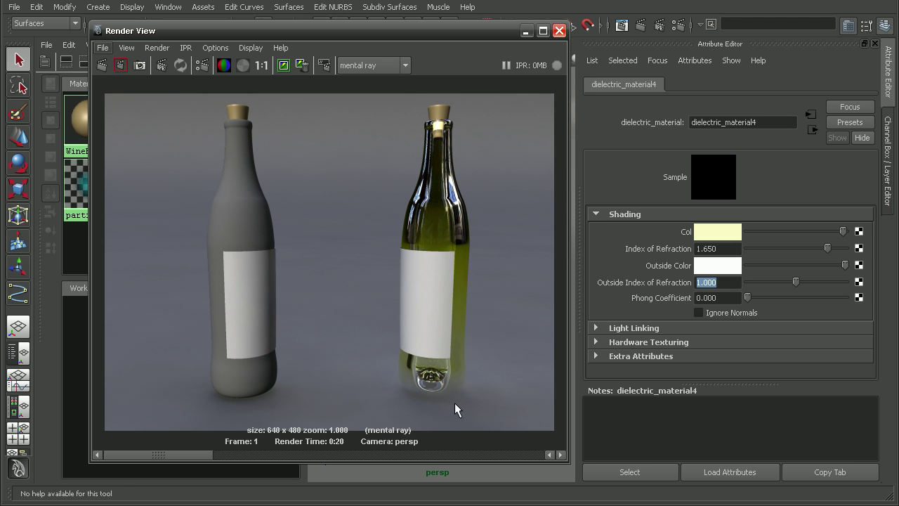
Examine the tinted glass bottle up close against the stored renders, ending at actual size.
{"action": "left_click_drag", "start_coordinate": [202, 456], "coordinate": [264, 458]}
{"action": "scroll", "coordinate": [393, 316], "scroll_direction": "up", "scroll_amount": 3}
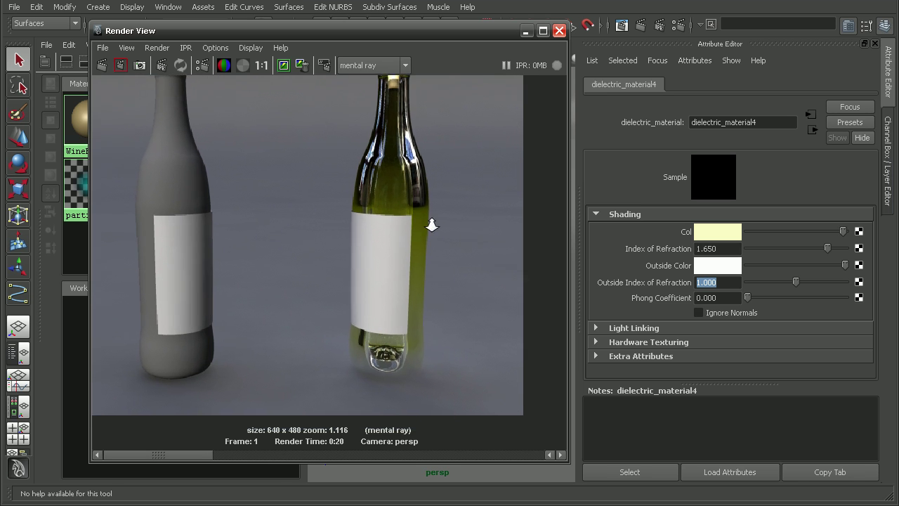
{"action": "middle_click_drag", "start_coordinate": [428, 414], "coordinate": [428, 345], "text": "alt"}
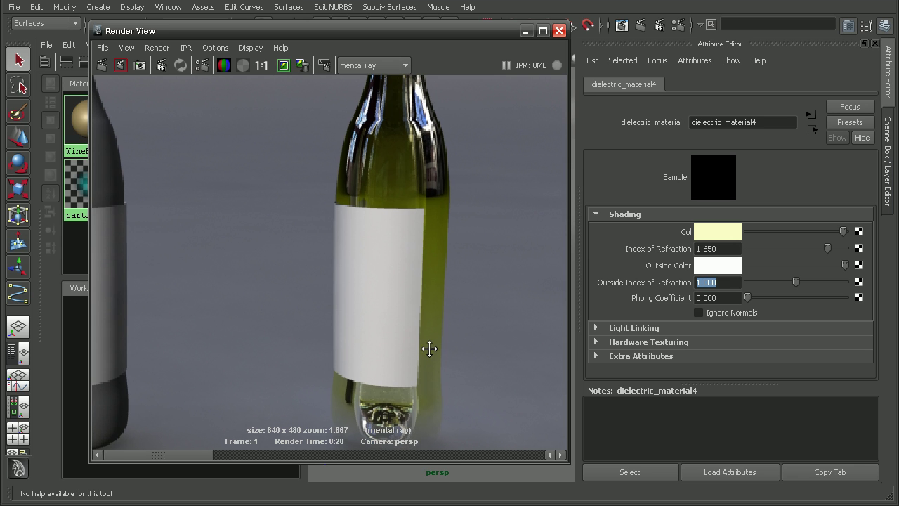
{"action": "left_click", "coordinate": [264, 67]}
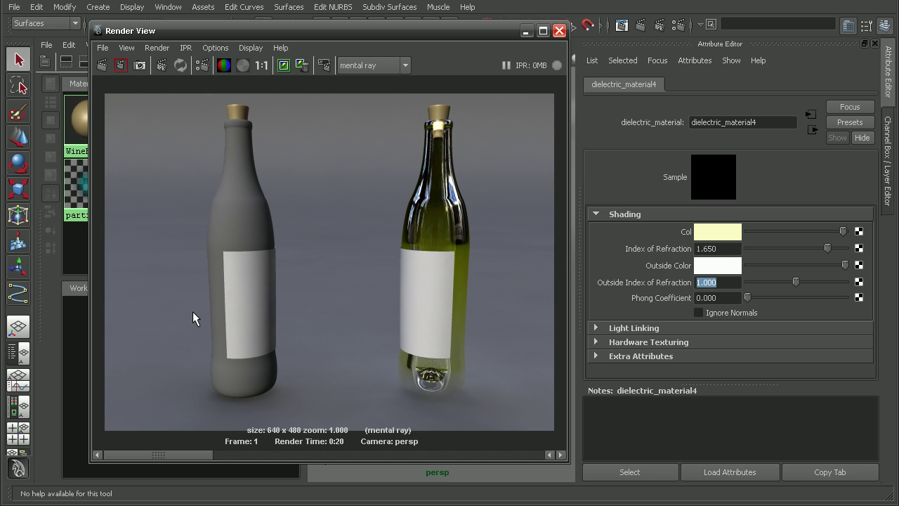
Close the render window and create a mental ray Mia_material_x.
{"action": "left_click_drag", "start_coordinate": [406, 30], "coordinate": [601, 35]}
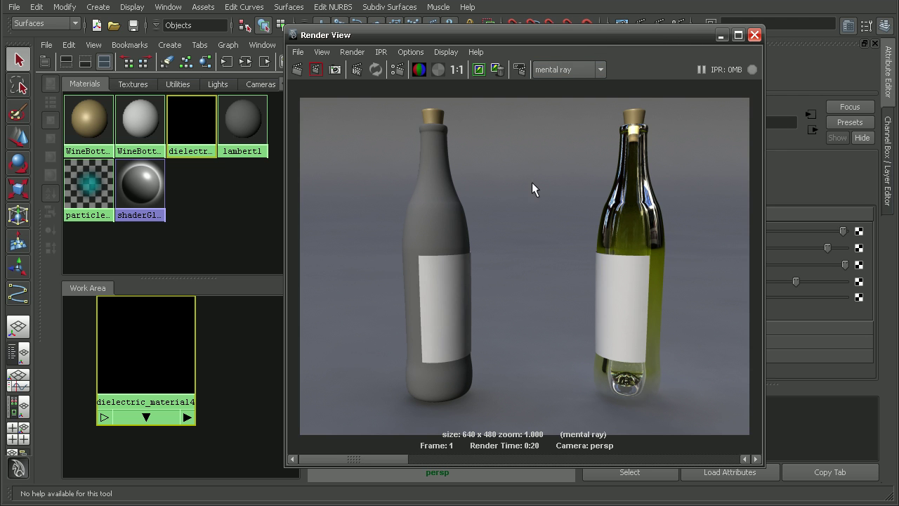
{"action": "left_click", "coordinate": [754, 35]}
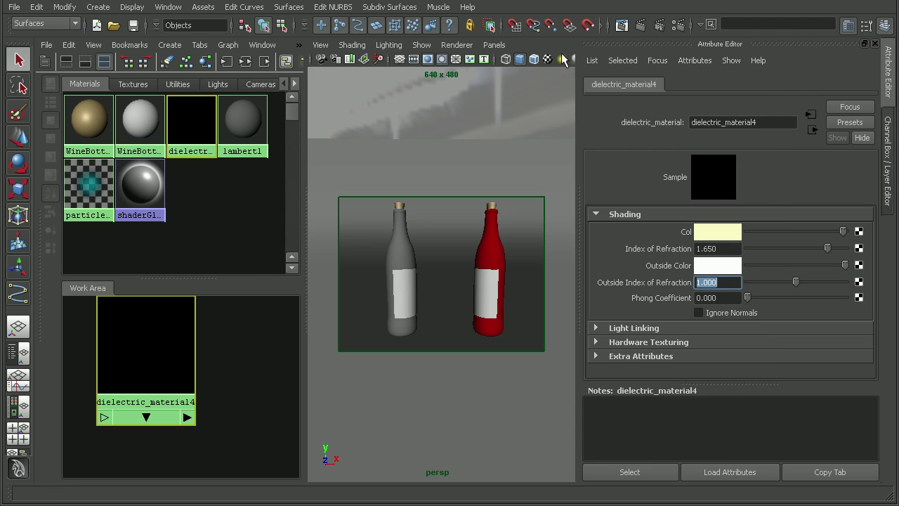
{"action": "left_click", "coordinate": [183, 45]}
{"action": "mouse_move", "coordinate": [223, 270]}
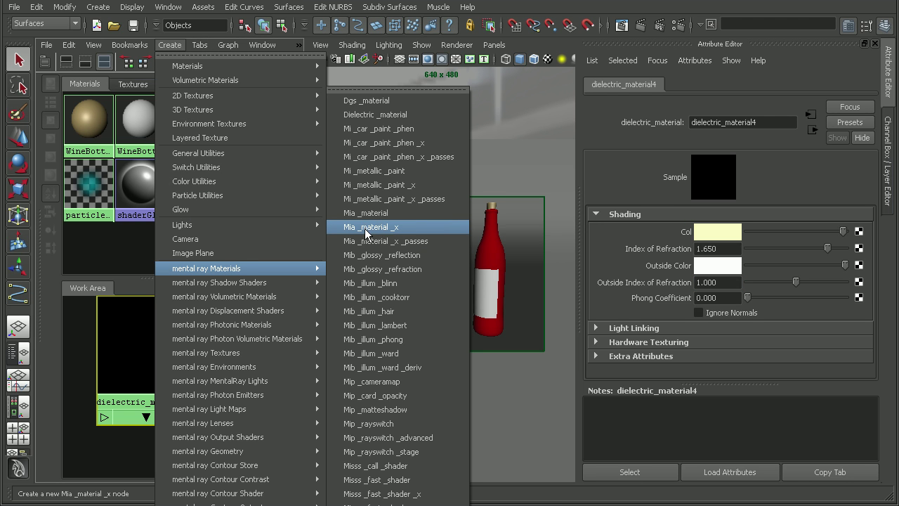
{"action": "left_click", "coordinate": [386, 228]}
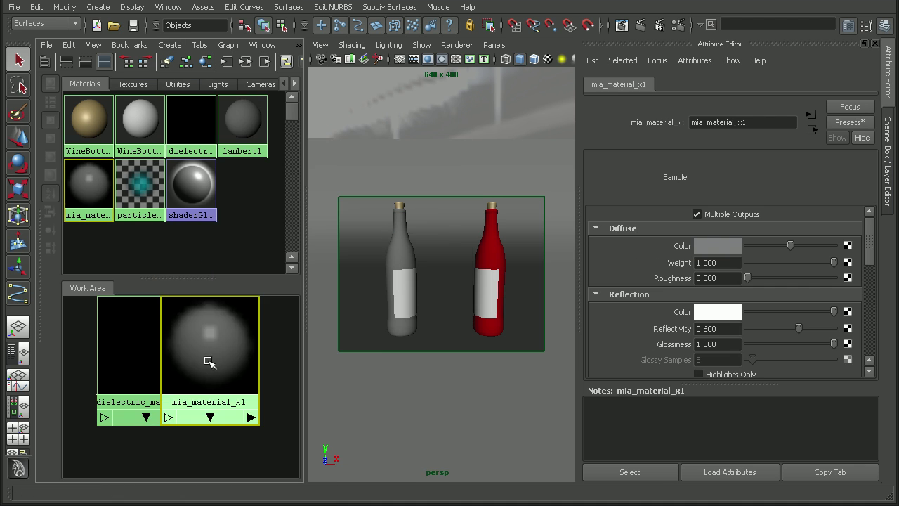
Space out the two material nodes and assign the Mia_material_x to the left-hand bottle.
{"action": "left_click_drag", "start_coordinate": [136, 370], "coordinate": [115, 375]}
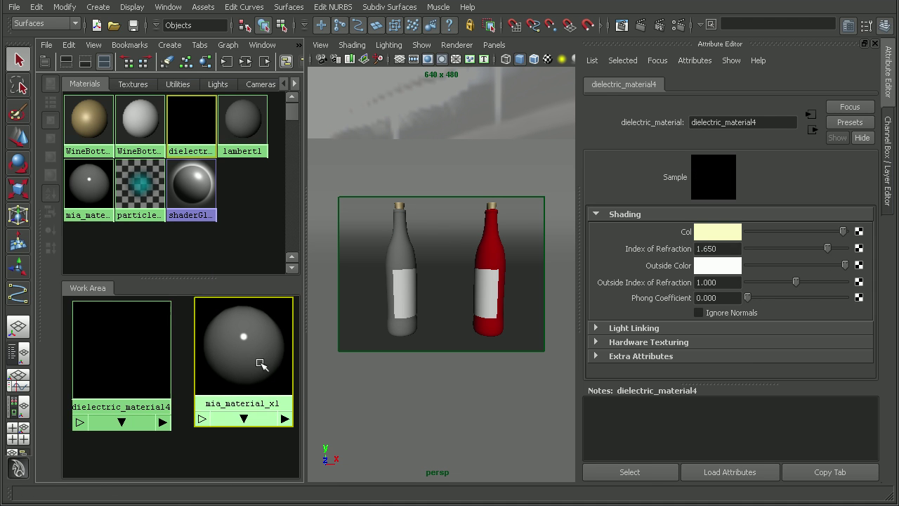
{"action": "left_click", "coordinate": [243, 367]}
{"action": "left_click", "coordinate": [409, 261]}
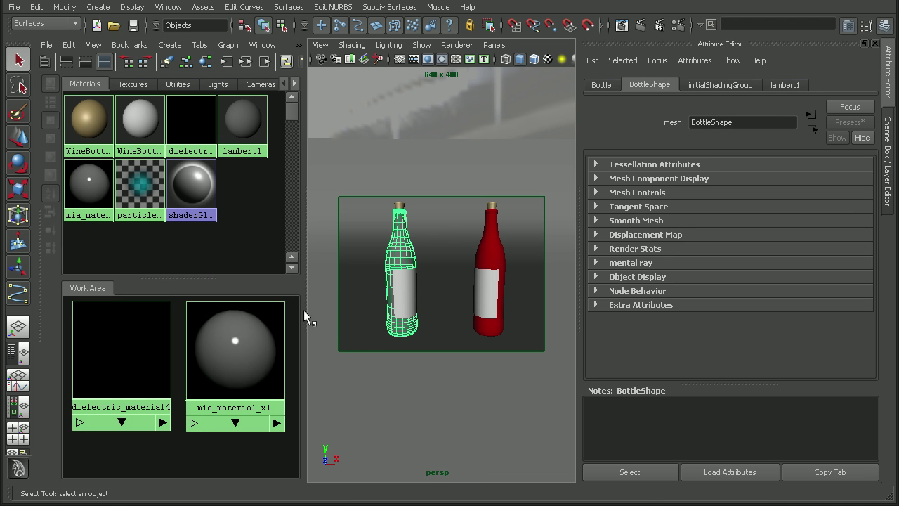
{"action": "right_click_drag", "start_coordinate": [251, 346], "coordinate": [249, 288]}
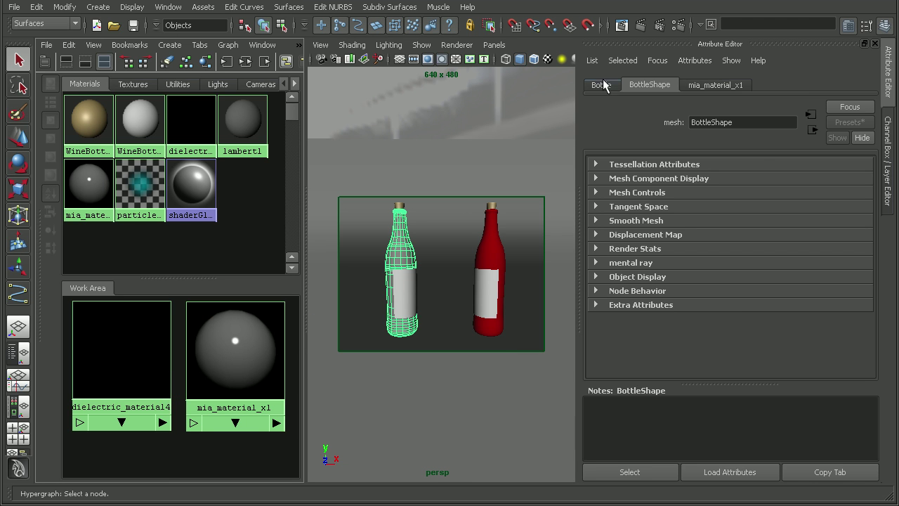
Render the frame again to check the left-hand bottle's material, and move the render window clear of the attribute settings.
{"action": "left_click", "coordinate": [621, 25]}
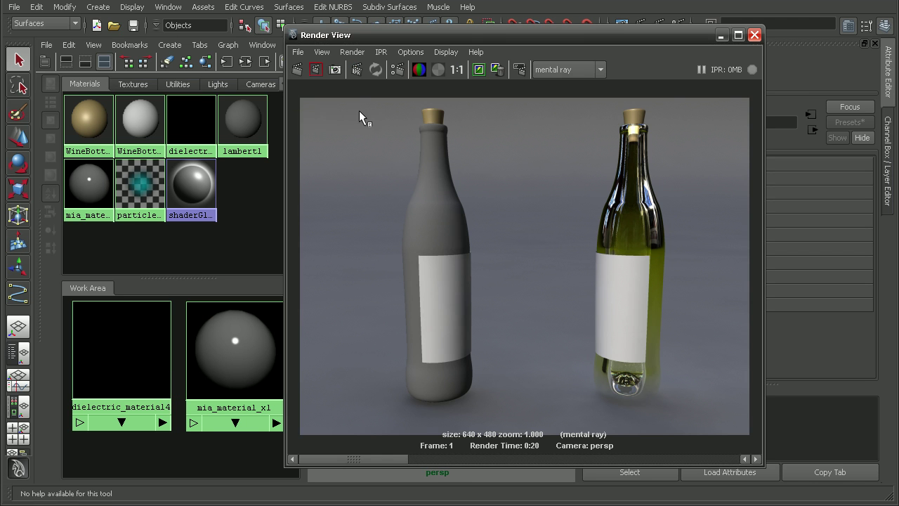
{"action": "left_click", "coordinate": [297, 70]}
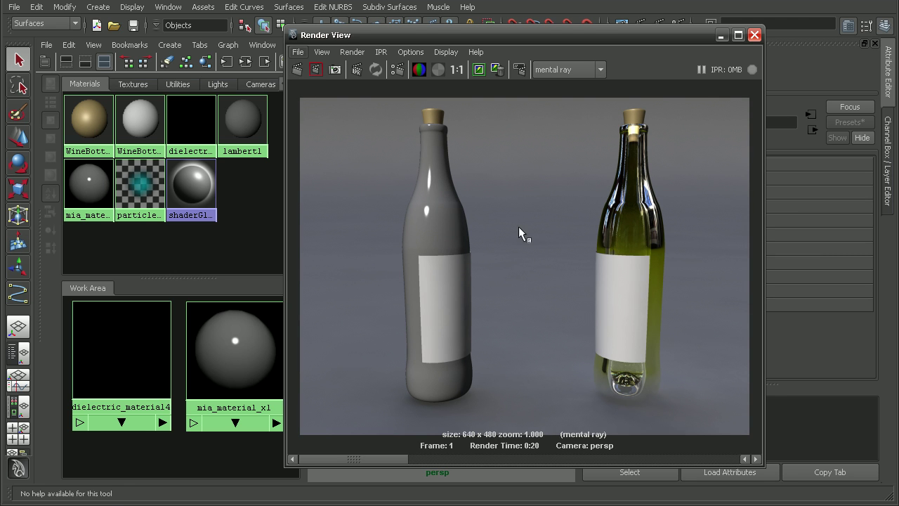
{"action": "left_click_drag", "start_coordinate": [527, 35], "coordinate": [382, 33]}
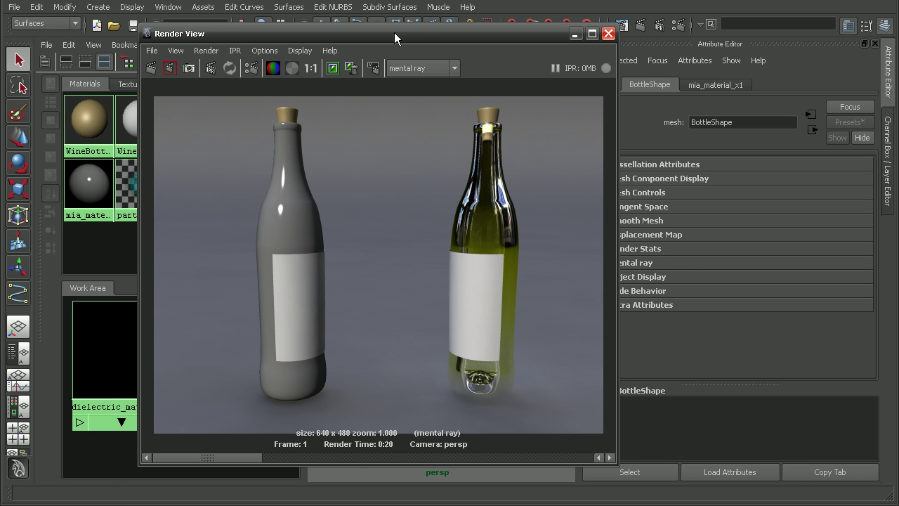
Replace the settings of the left-hand bottle's mia_material_x1 with the GlassPhysical preset and render the frame again.
{"action": "mouse_move", "coordinate": [394, 32]}
{"action": "left_mouse_down"}
{"action": "mouse_move", "coordinate": [542, 32]}
{"action": "mouse_move", "coordinate": [385, 37]}
{"action": "left_mouse_up"}
{"action": "left_click", "coordinate": [215, 332]}
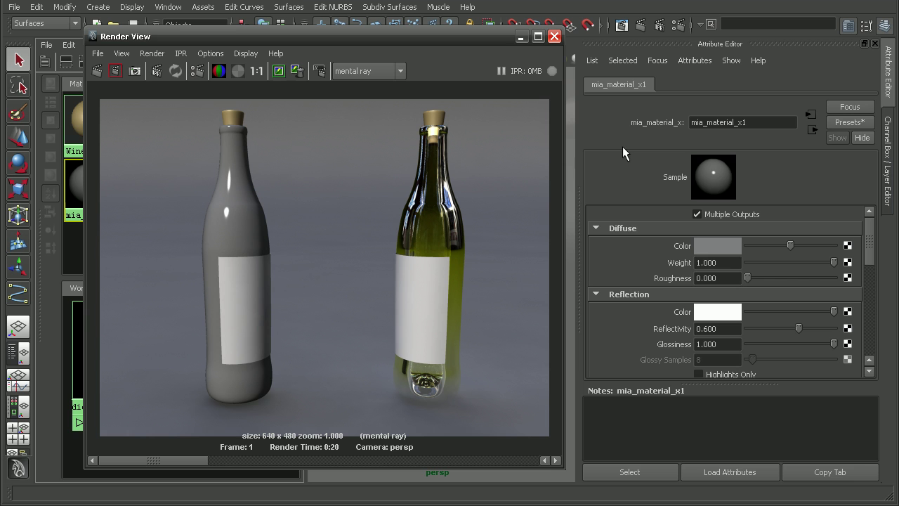
{"action": "left_click", "coordinate": [835, 121]}
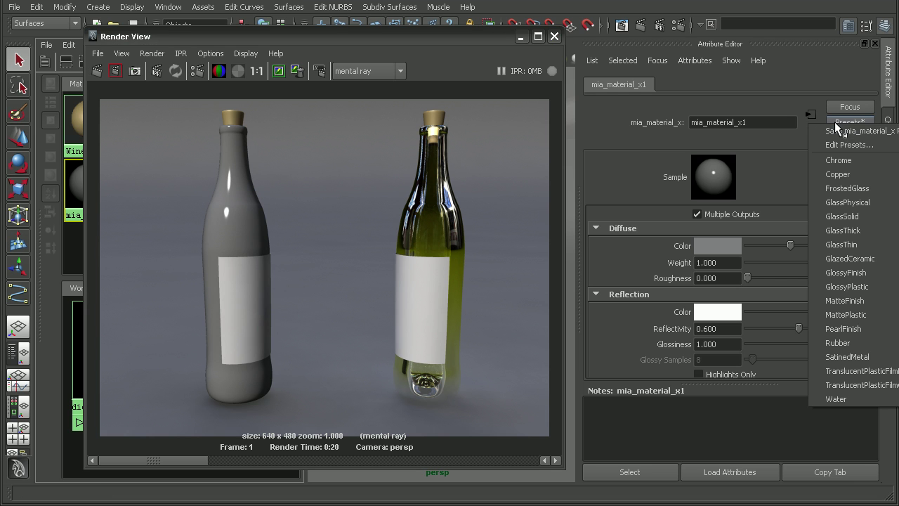
{"action": "mouse_move", "coordinate": [837, 202]}
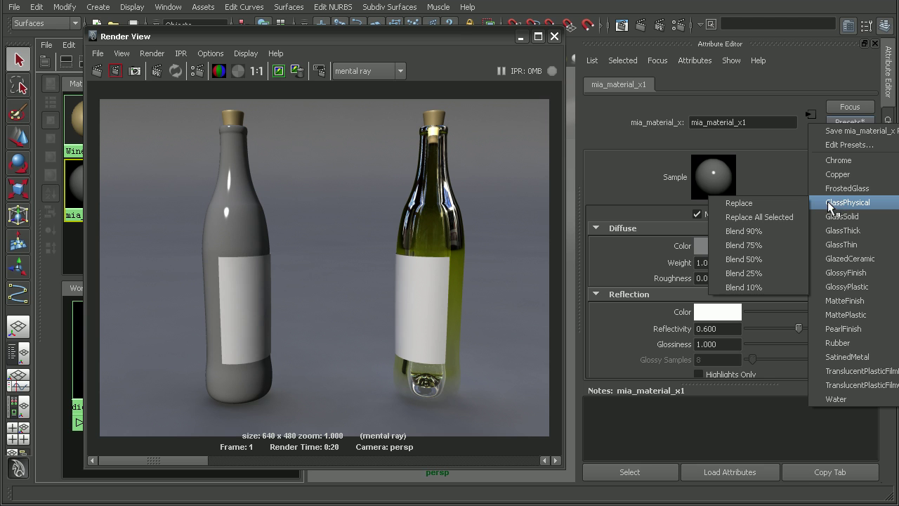
{"action": "left_click", "coordinate": [746, 202]}
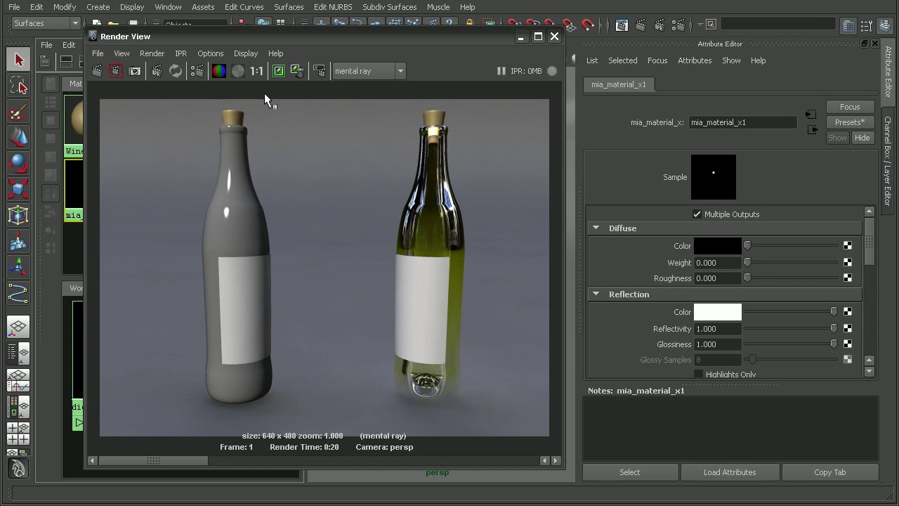
{"action": "left_click", "coordinate": [96, 71]}
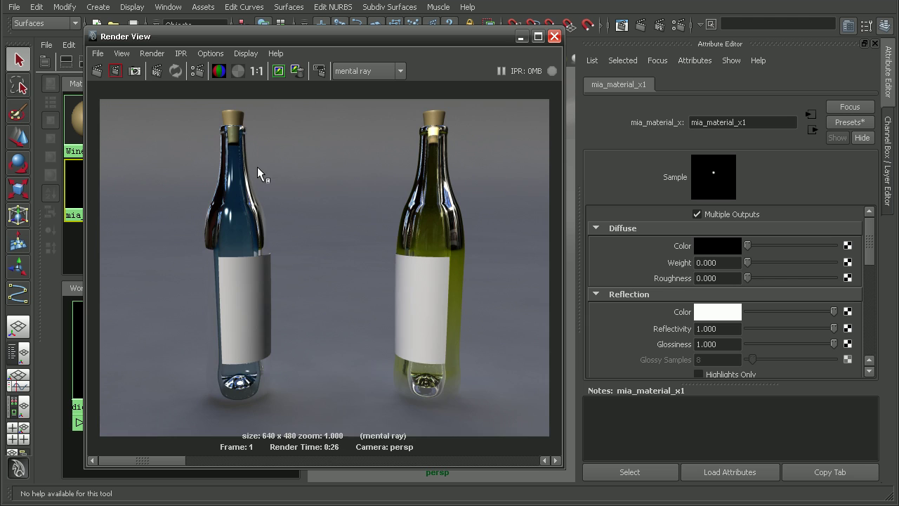
Examine the left-hand bottle's neck, glass edges and base up close in the render, ending at actual size.
{"action": "right_click_drag", "start_coordinate": [256, 168], "coordinate": [546, 194], "text": "alt"}
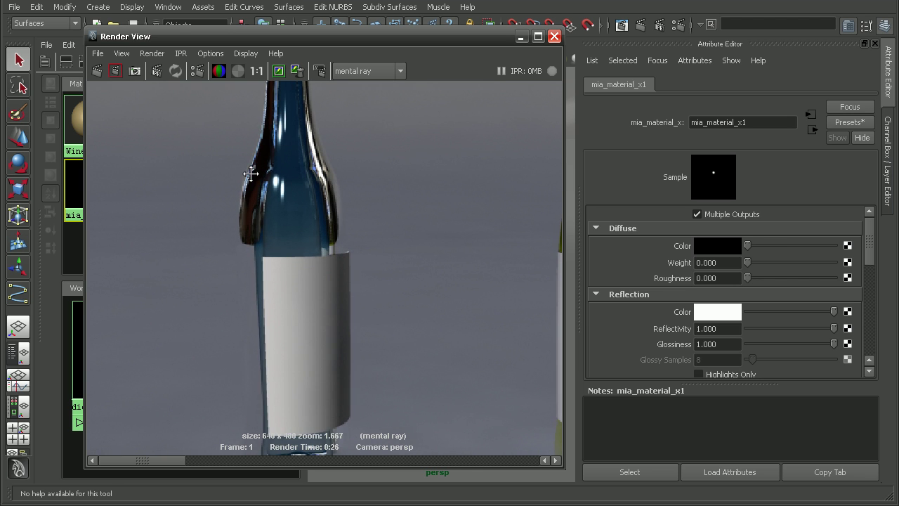
{"action": "middle_click_drag", "start_coordinate": [251, 174], "coordinate": [263, 242], "text": "alt"}
{"action": "right_click_drag", "start_coordinate": [263, 242], "coordinate": [298, 180], "text": "alt"}
{"action": "middle_click_drag", "start_coordinate": [297, 180], "coordinate": [306, 189], "text": "alt"}
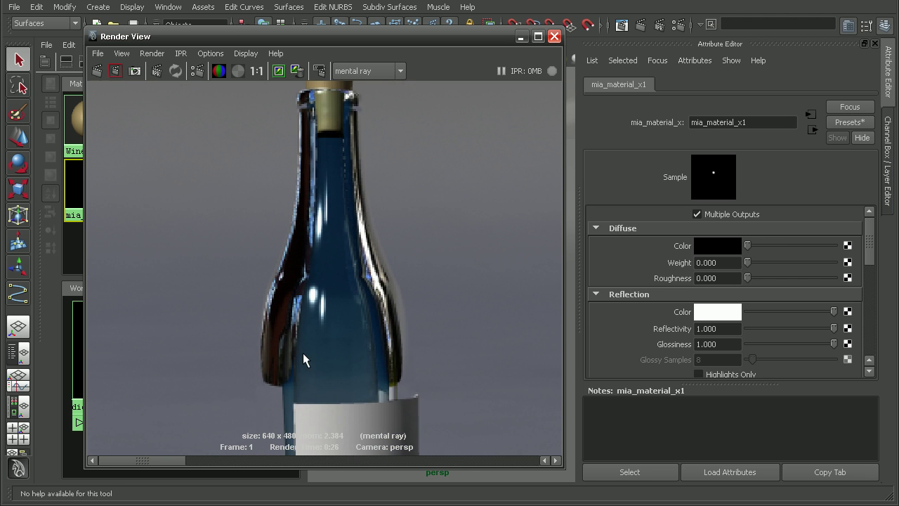
{"action": "middle_click_drag", "start_coordinate": [335, 385], "coordinate": [297, 359], "text": "alt"}
{"action": "right_click_drag", "start_coordinate": [297, 358], "coordinate": [287, 311], "text": "alt"}
{"action": "middle_click_drag", "start_coordinate": [263, 196], "coordinate": [293, 90], "text": "alt"}
{"action": "right_click_drag", "start_coordinate": [298, 125], "coordinate": [310, 216], "text": "alt"}
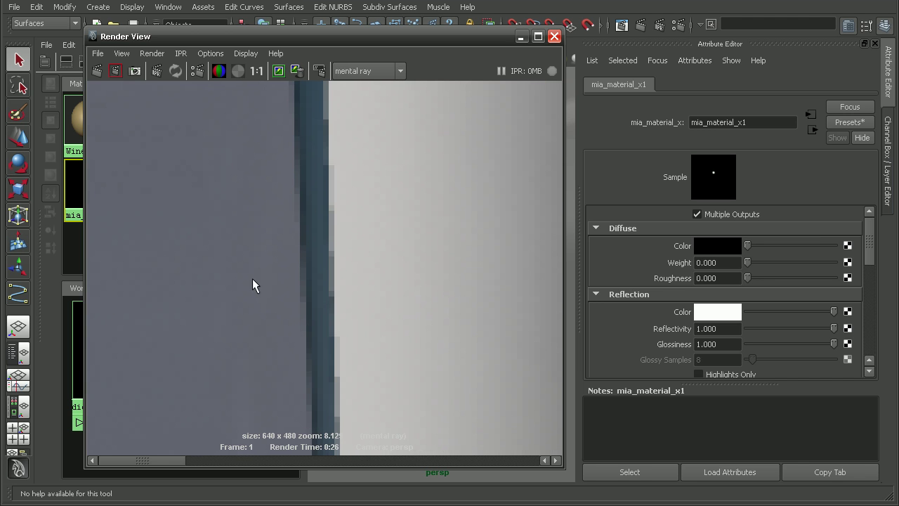
{"action": "middle_click_drag", "start_coordinate": [252, 281], "coordinate": [283, 207], "text": "alt"}
{"action": "right_click_drag", "start_coordinate": [268, 407], "coordinate": [255, 152], "text": "alt"}
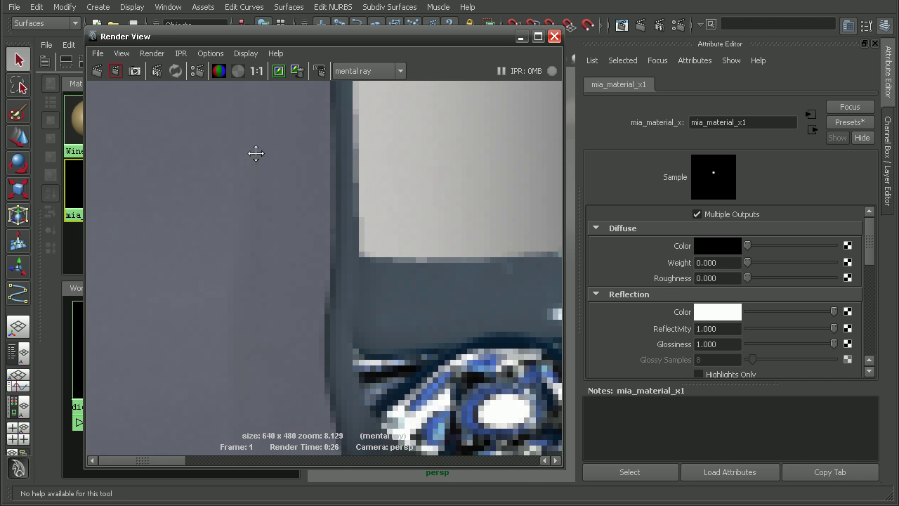
{"action": "left_click", "coordinate": [257, 71]}
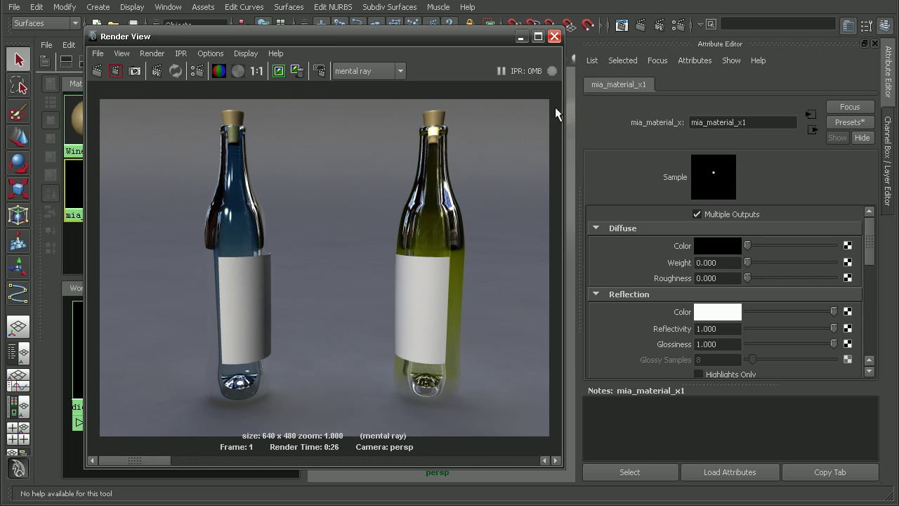
Replace the mia_material_x1 settings with the GlassThin preset.
{"action": "left_click", "coordinate": [855, 123]}
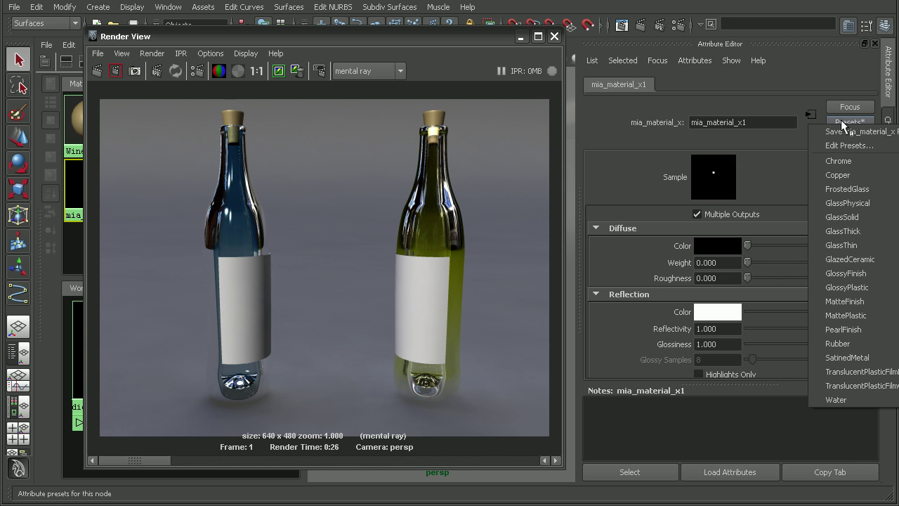
{"action": "mouse_move", "coordinate": [846, 251]}
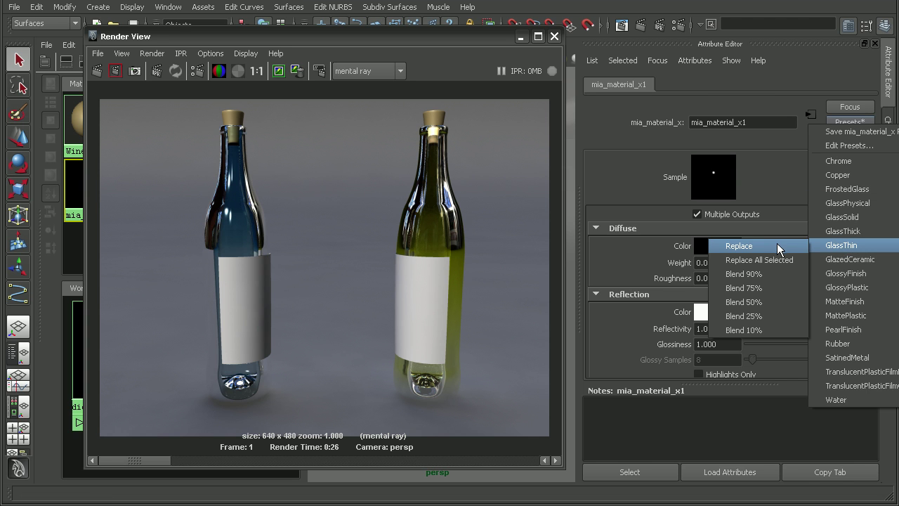
{"action": "mouse_move", "coordinate": [855, 234]}
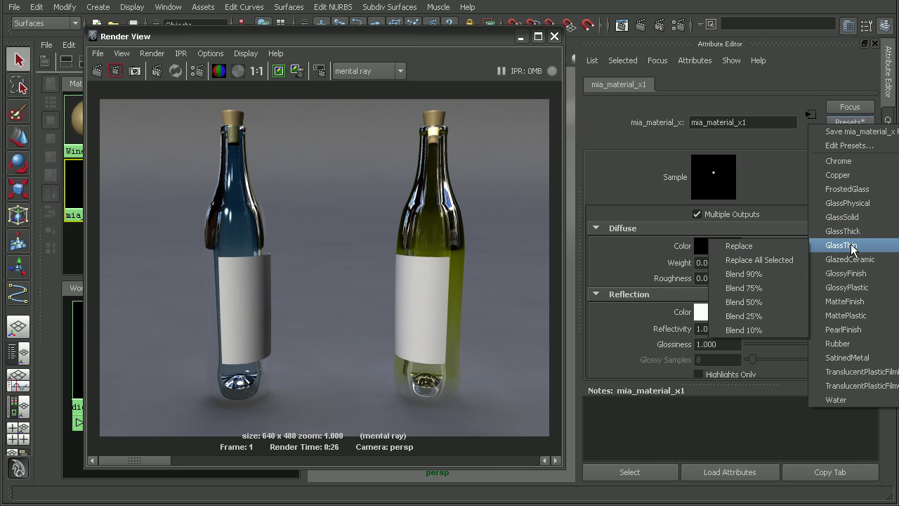
{"action": "left_click", "coordinate": [741, 245]}
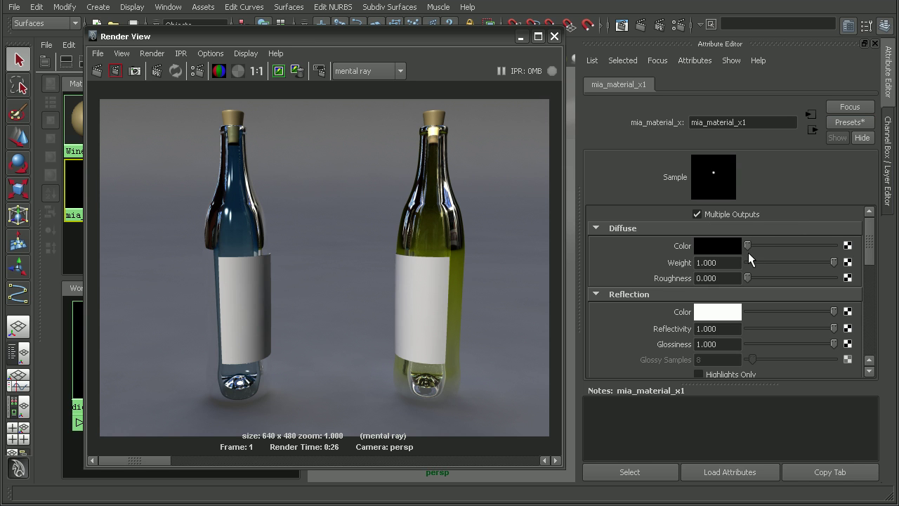
{"action": "left_click", "coordinate": [849, 121]}
{"action": "mouse_move", "coordinate": [850, 228]}
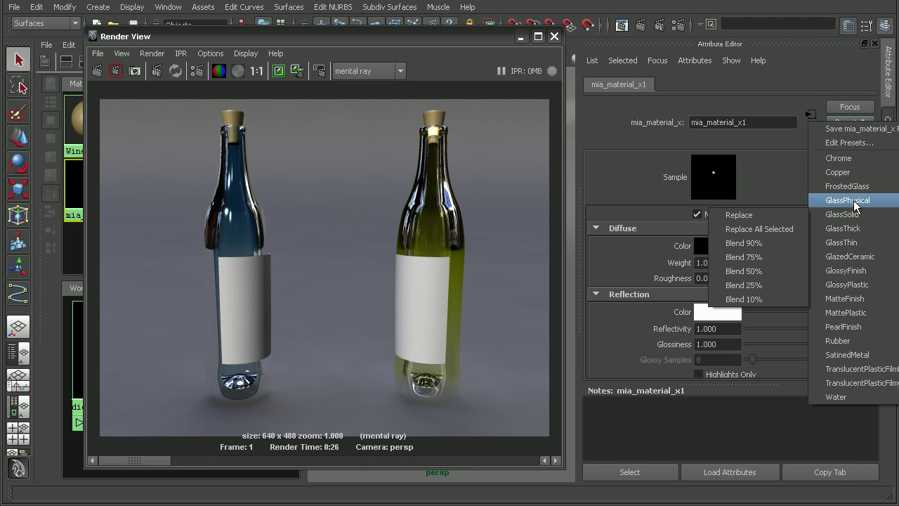
{"action": "mouse_move", "coordinate": [856, 202]}
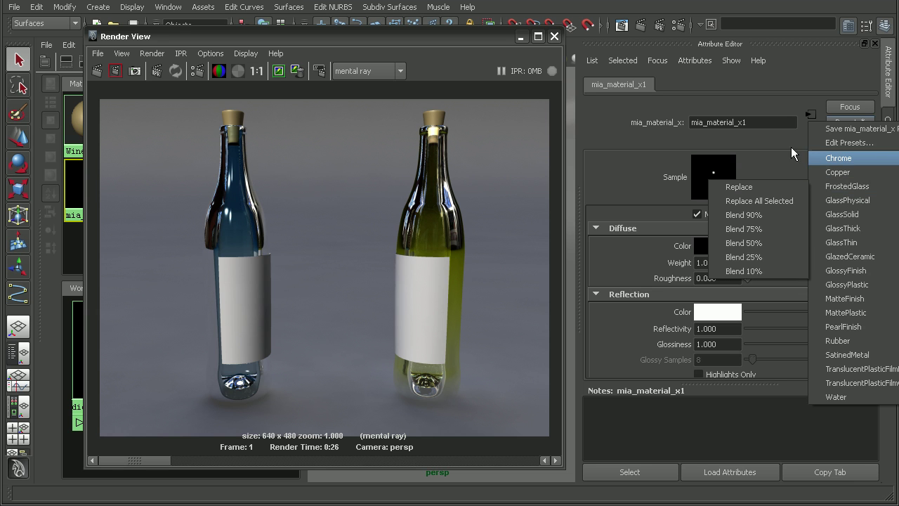
{"action": "left_click", "coordinate": [319, 43]}
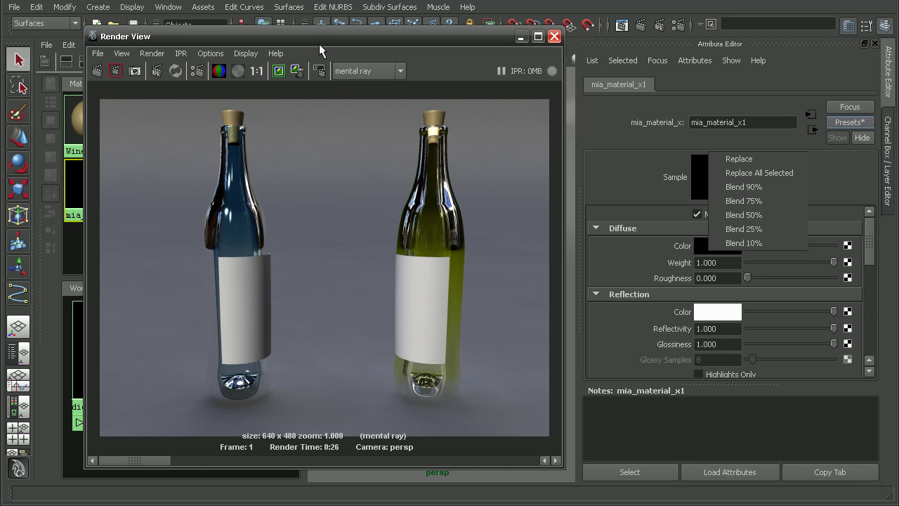
Render the frame again to check the GlassThin preset on the left-hand bottle.
{"action": "left_click", "coordinate": [97, 71]}
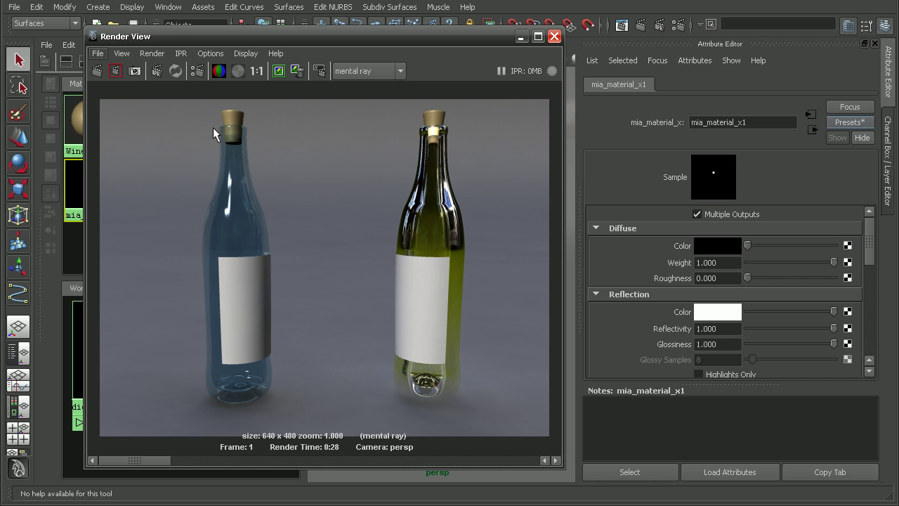